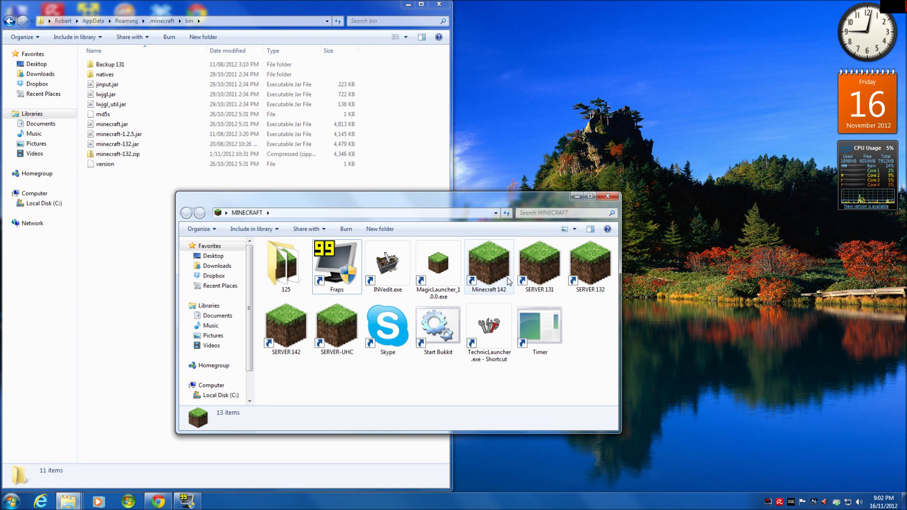
Run the Minecraft 142 client, log in with the saved account, decline the update and quit the game from its title screen.
double_click(500, 265)
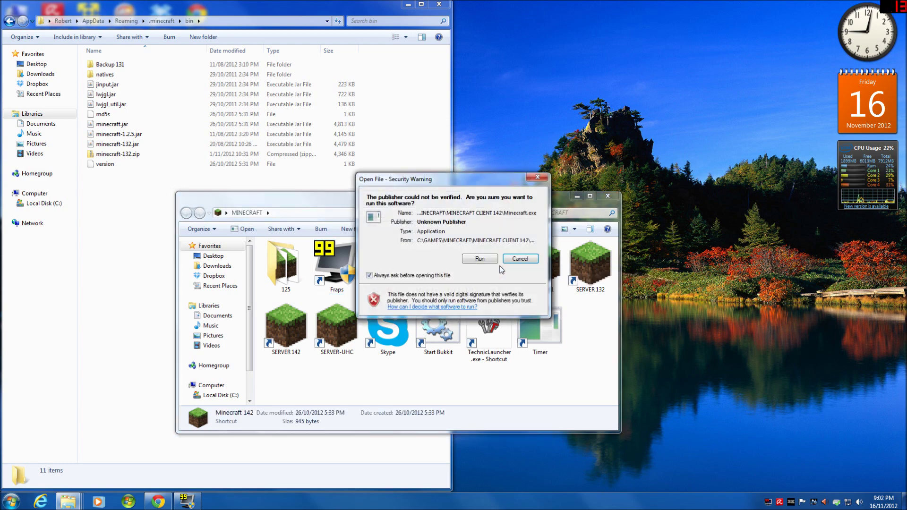
left_click(485, 263)
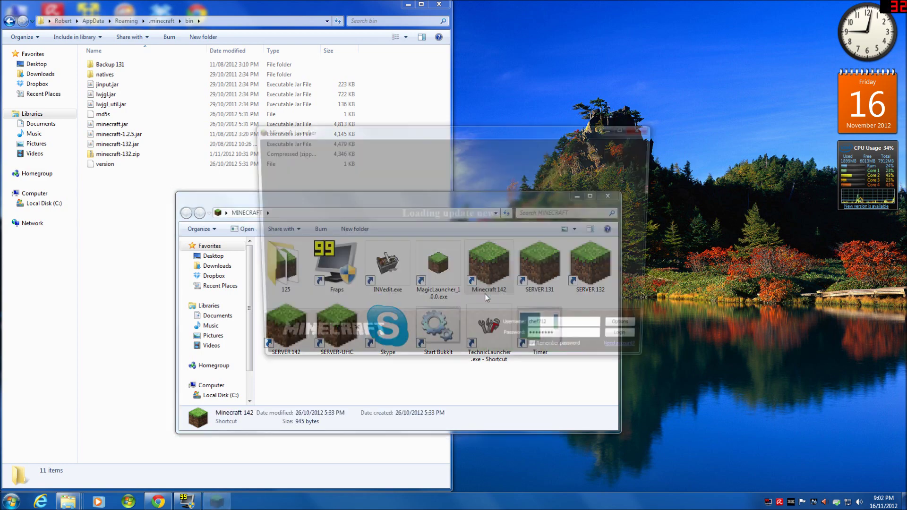
left_click(635, 343)
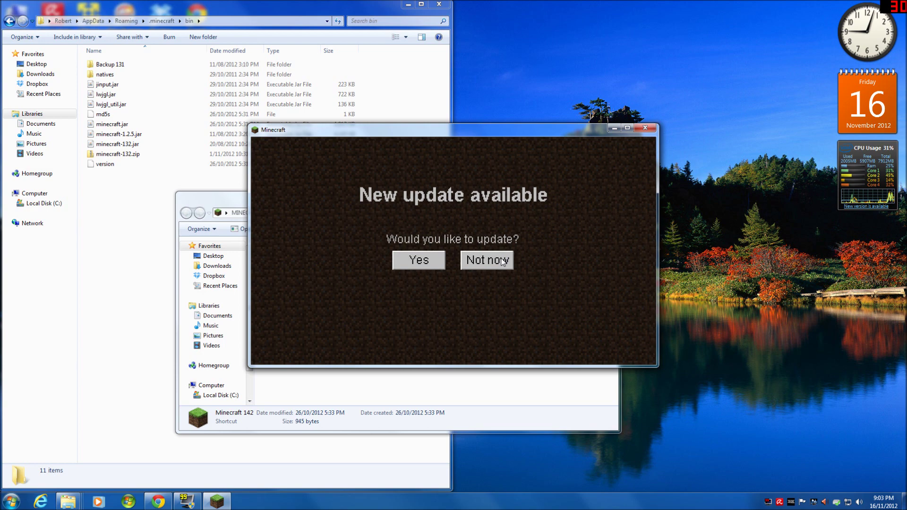
left_click(501, 259)
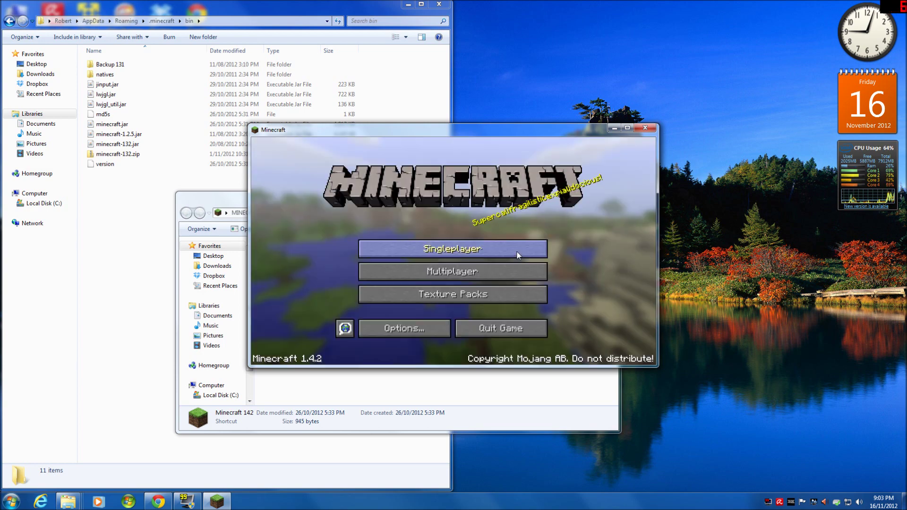
left_click(485, 335)
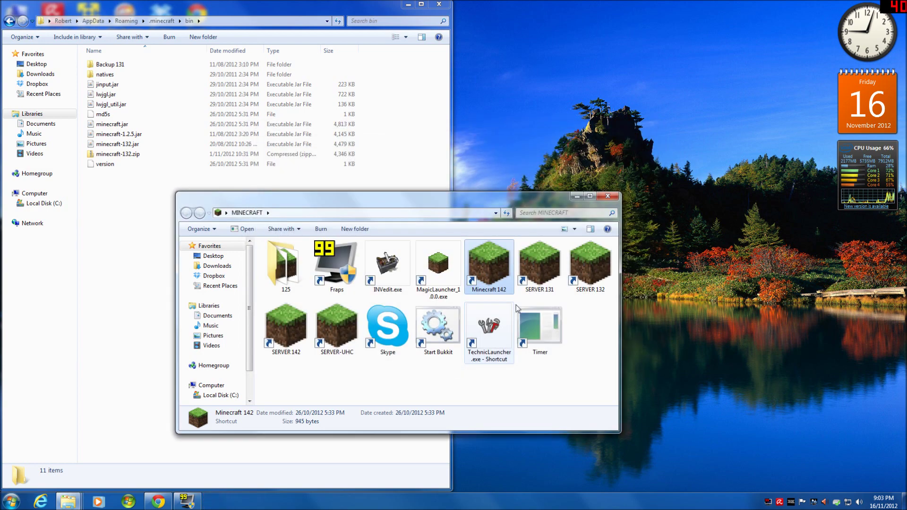
Run MagicLauncher_1.0.0.exe, log in with the Default configuration and quit the game from its title screen.
double_click(432, 271)
left_click(496, 261)
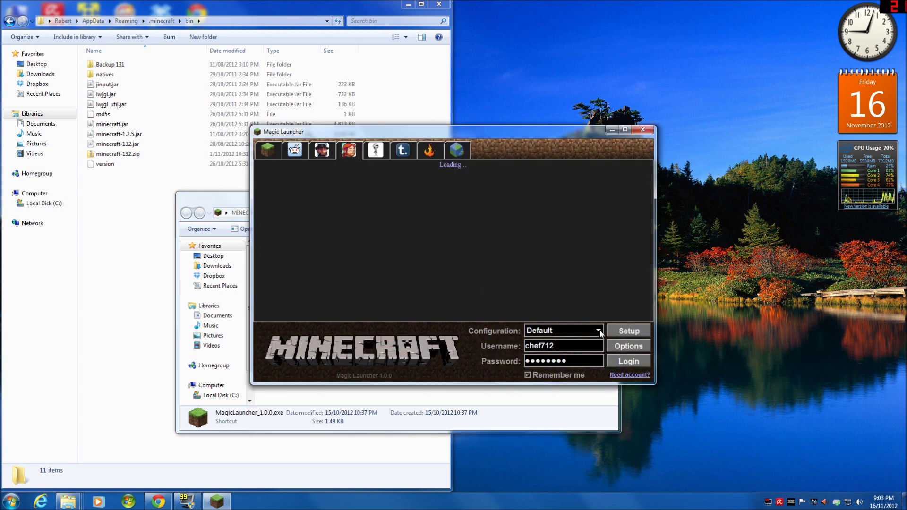
left_click(625, 362)
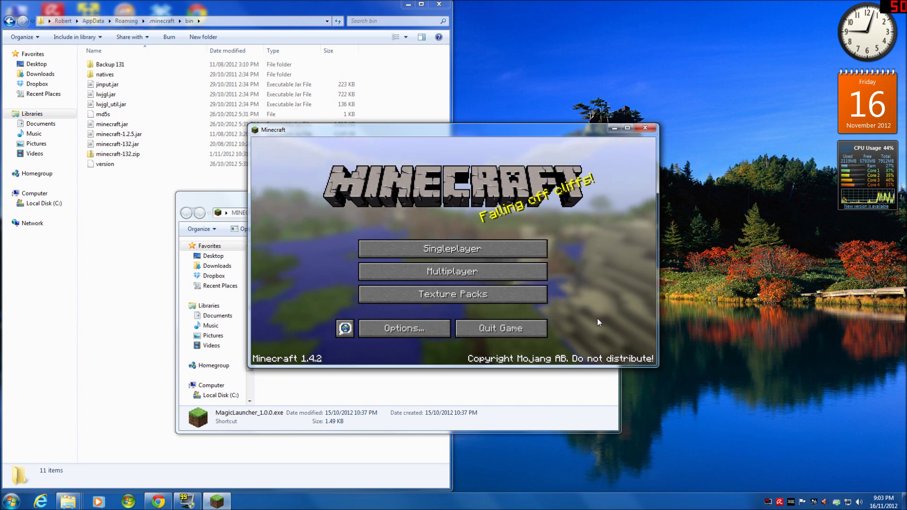
left_click(512, 328)
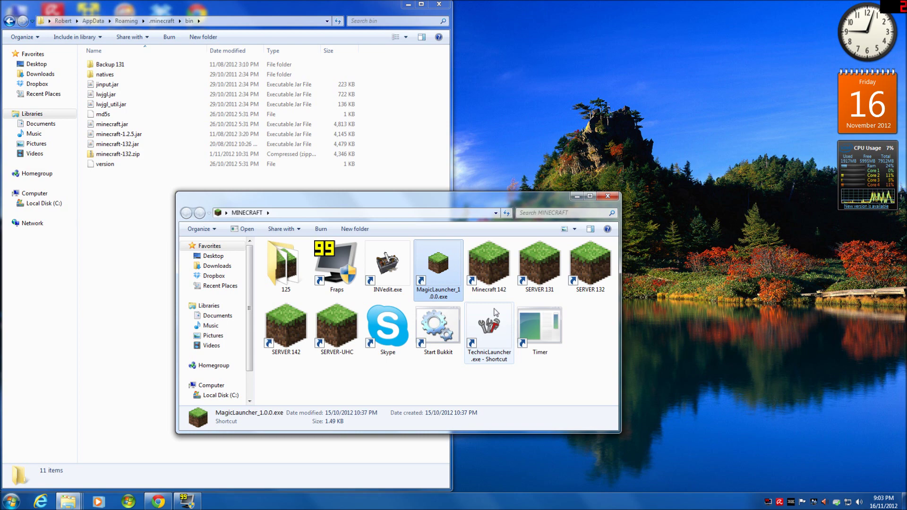
Switch to Chrome and search Google for "magic launcher".
left_click(158, 502)
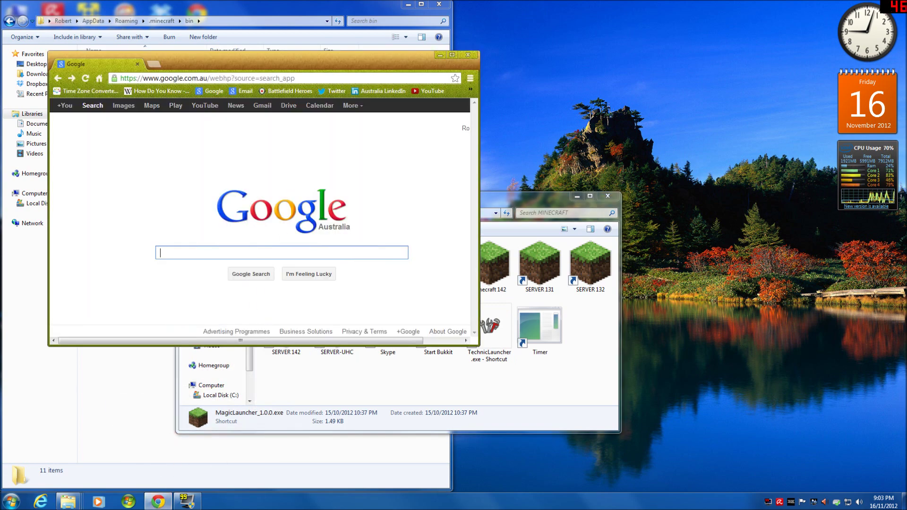
type("magi")
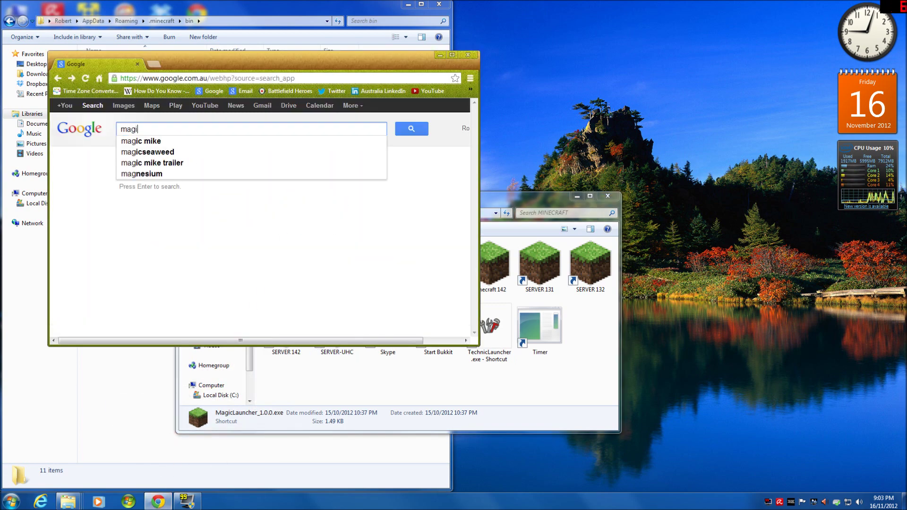
type("c lau")
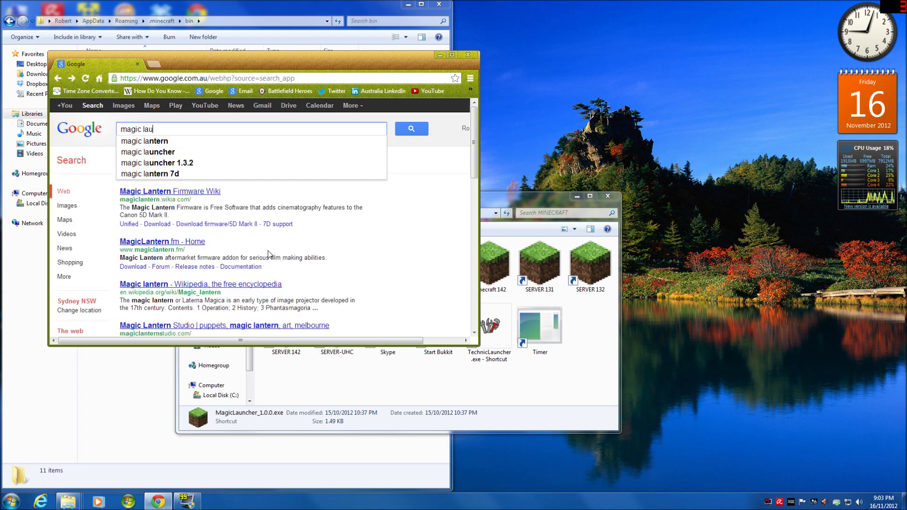
type("ncher")
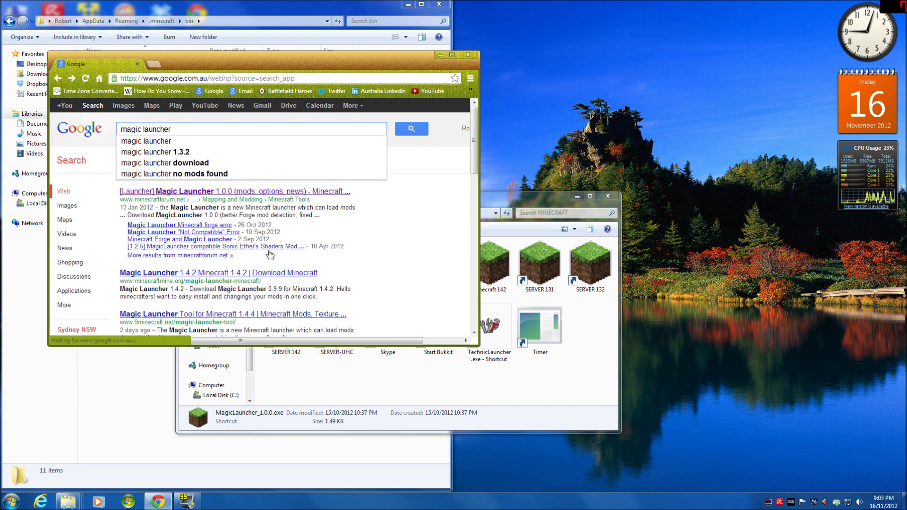
key("Return")
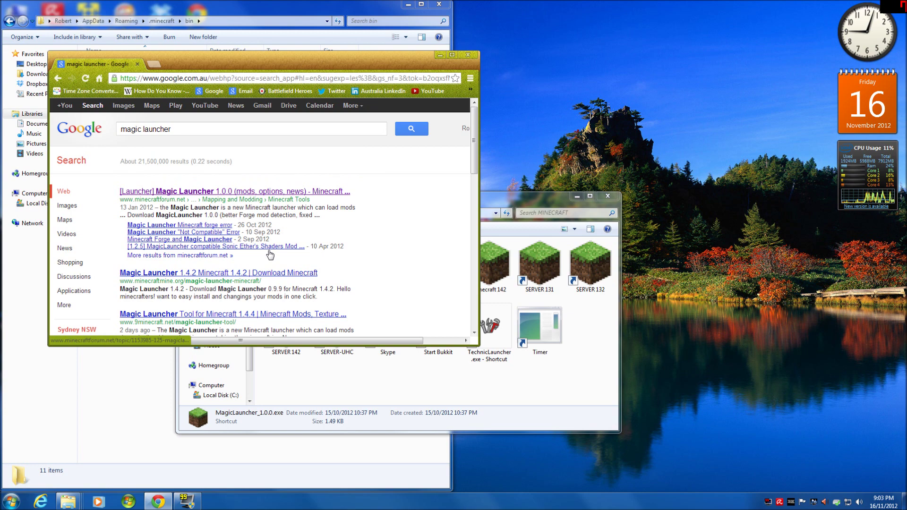
Open the Magic Launcher 1.0.0 topic on Minecraft Forums in a larger window, review its features and download links, and minimize the browser.
left_click(168, 192)
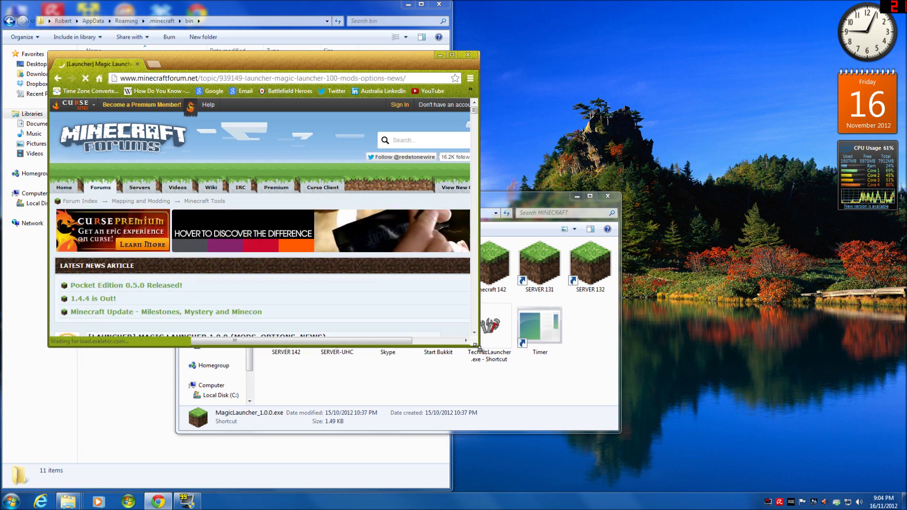
left_click_drag(477, 346, 658, 468)
scroll(567, 340, "down", 2)
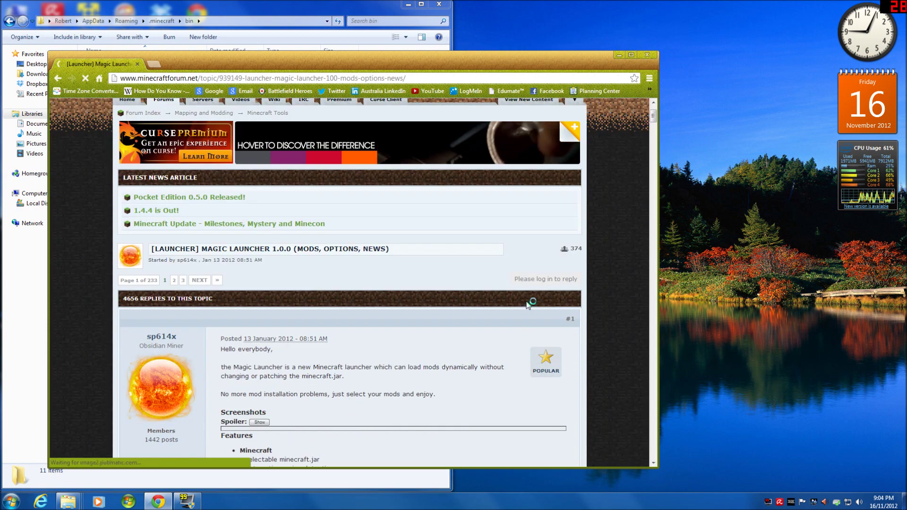
scroll(529, 305, "down", 1)
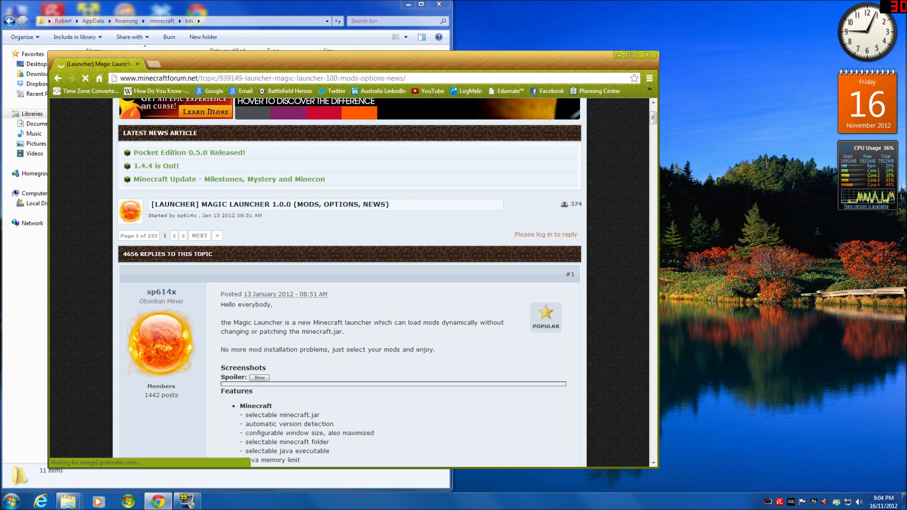
scroll(302, 211, "down", 3)
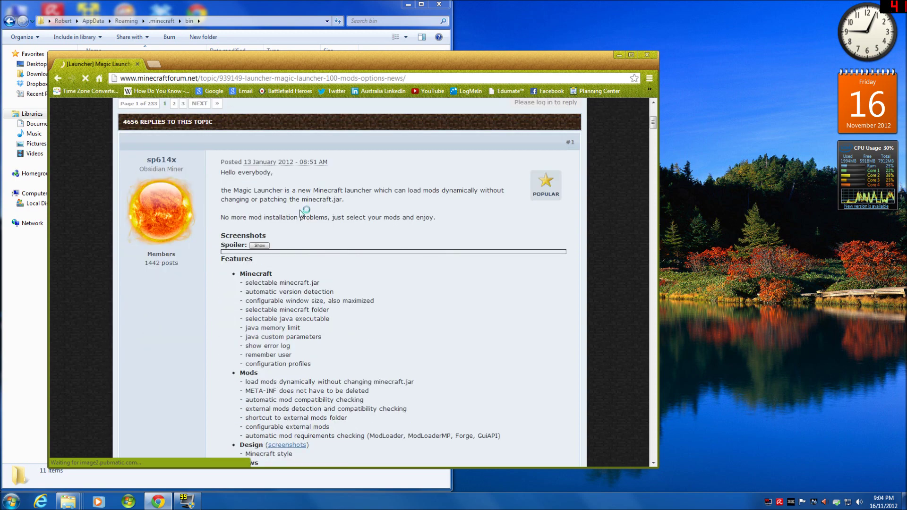
scroll(303, 212, "down", 8)
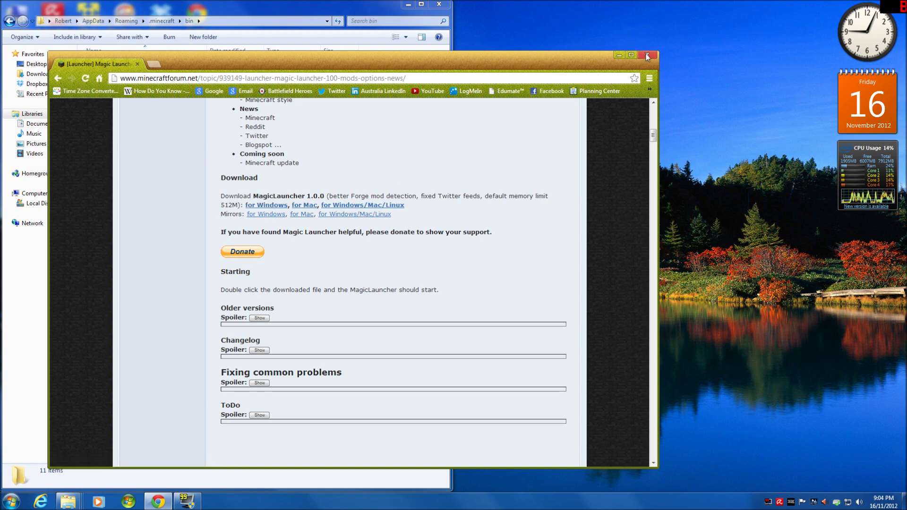
left_click(619, 56)
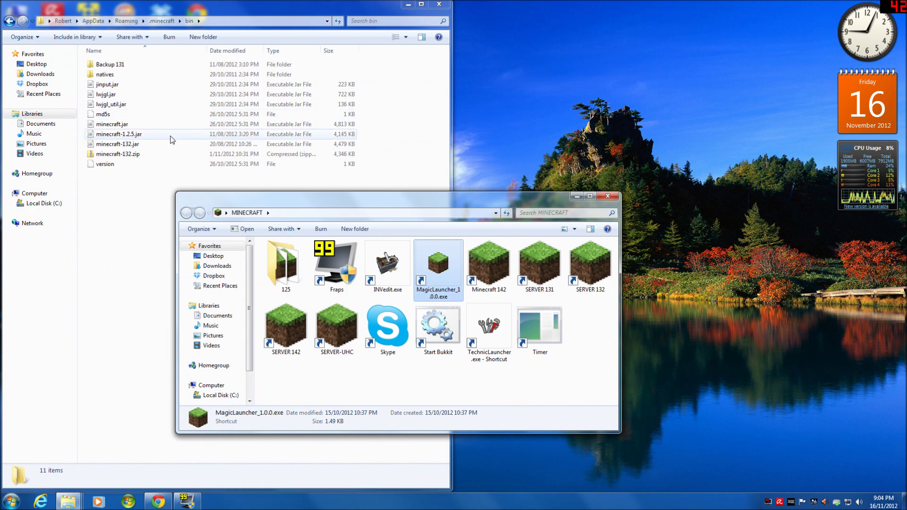
In the C:\GAMES\MINECRAFT window, go to TOOLS\MAGICLOADER and select MagicLauncher_1.0.0.exe.
left_click(72, 503)
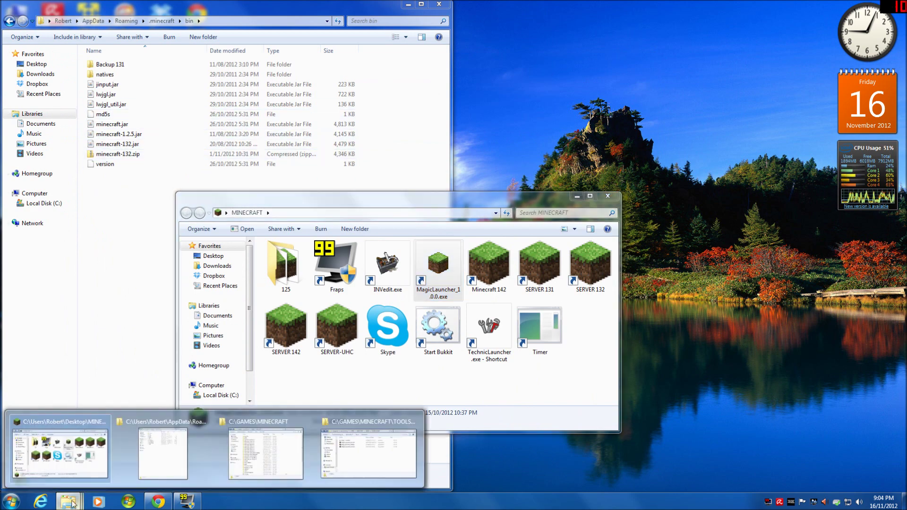
left_click(269, 452)
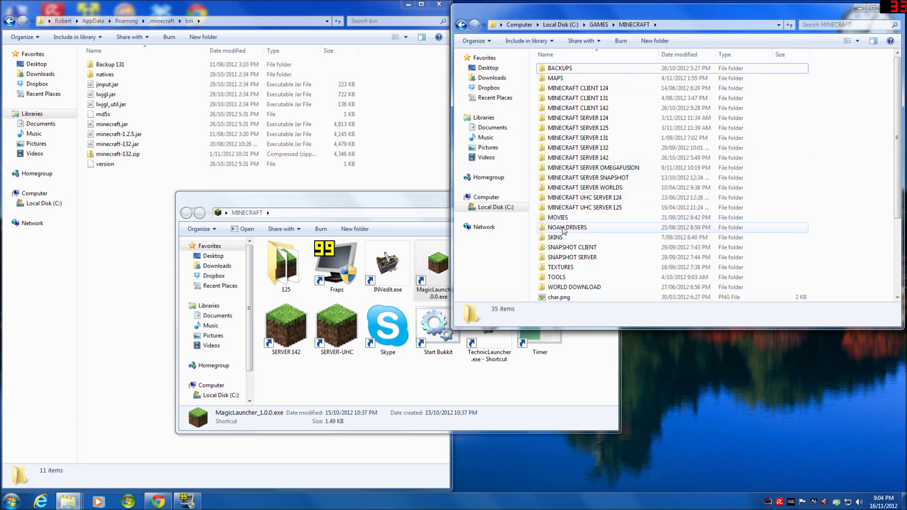
double_click(568, 277)
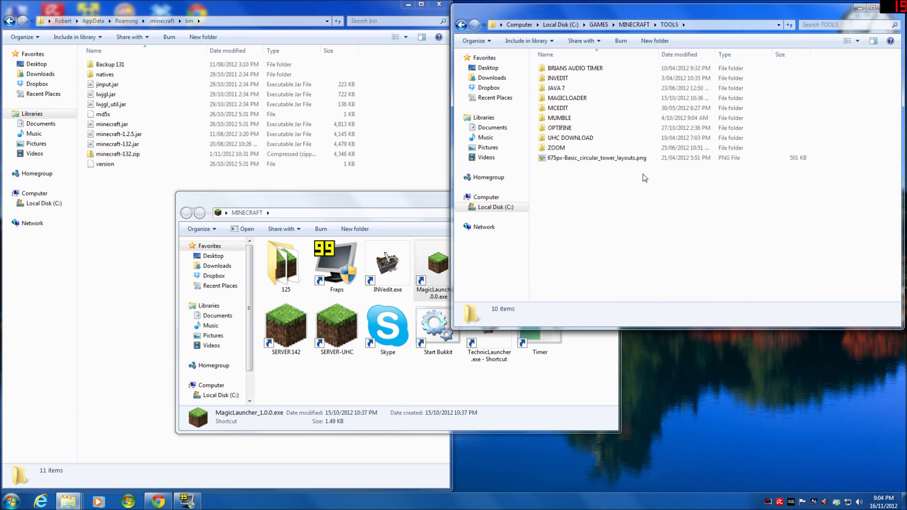
double_click(572, 99)
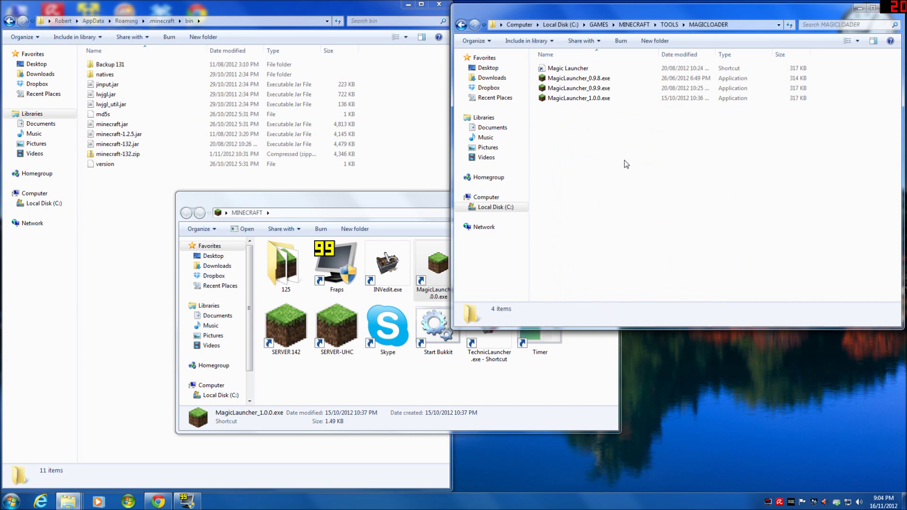
left_click(594, 98)
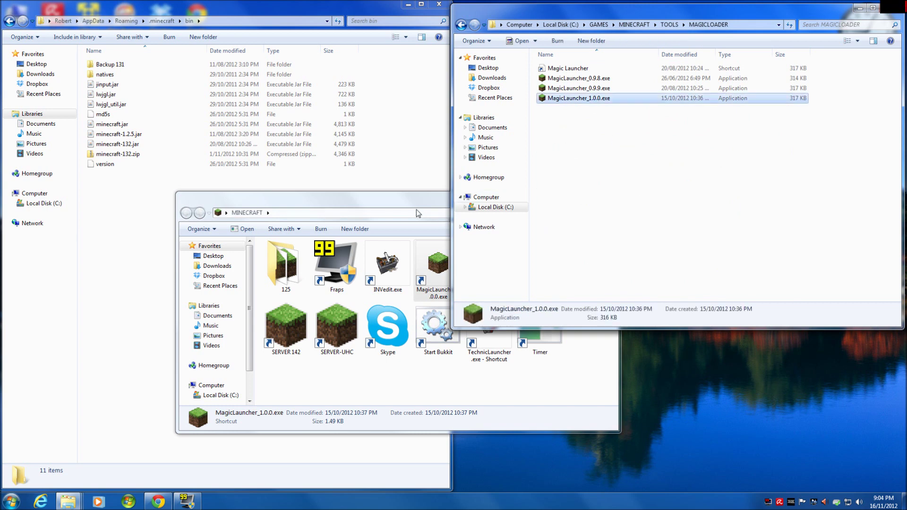
Inspect the target path in the properties of the MagicLauncher_1.0.0.exe shortcut and close them without changes.
left_click(401, 200)
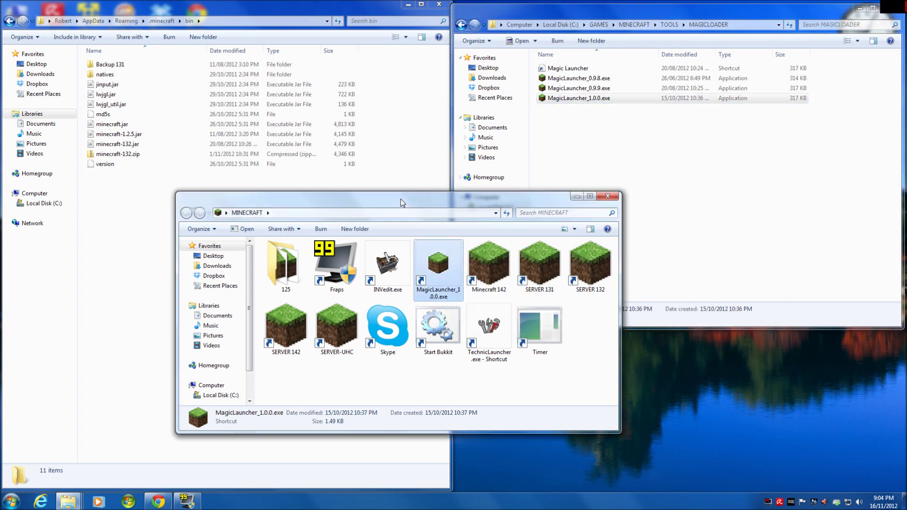
right_click(444, 270)
left_click(475, 460)
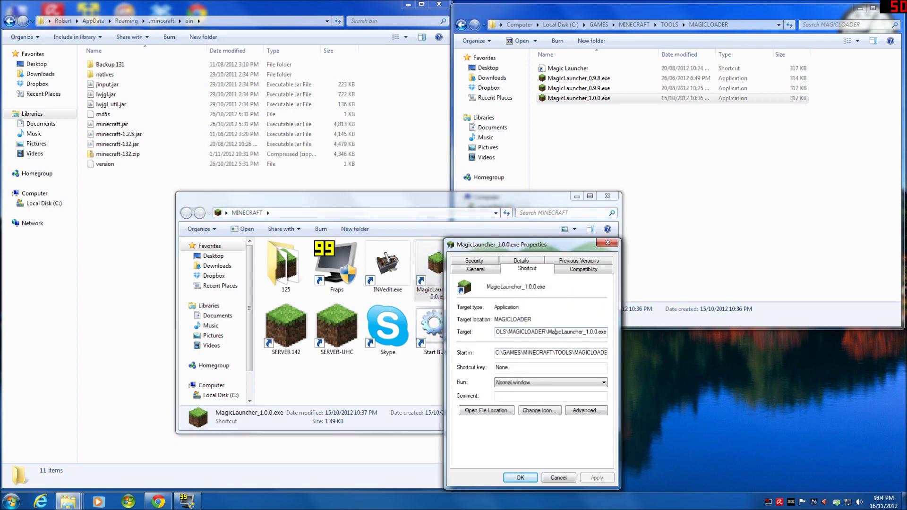
left_click_drag(555, 332, 609, 332)
left_click(571, 479)
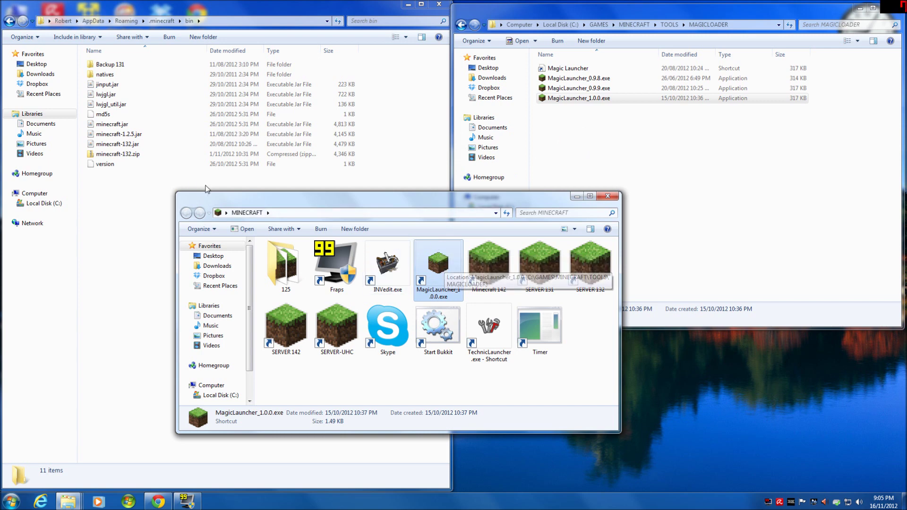
Go to %appdata% in the Explorer window showing the bin folder and open .minecraft\bin from there.
left_click(123, 191)
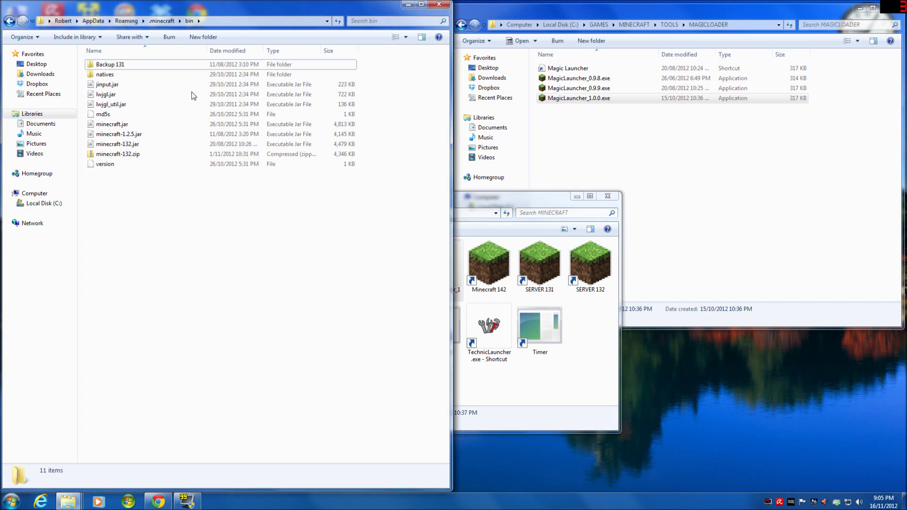
left_click(246, 21)
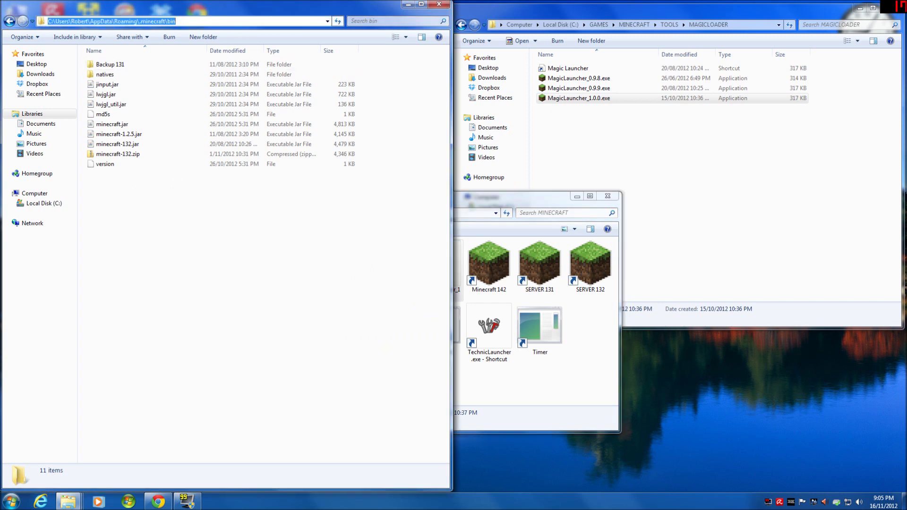
type("%")
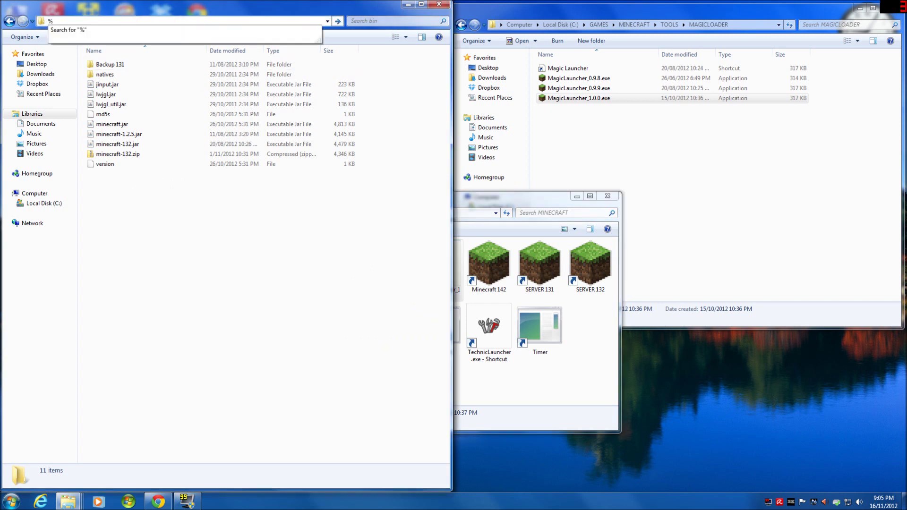
type("appdata%")
key("Return")
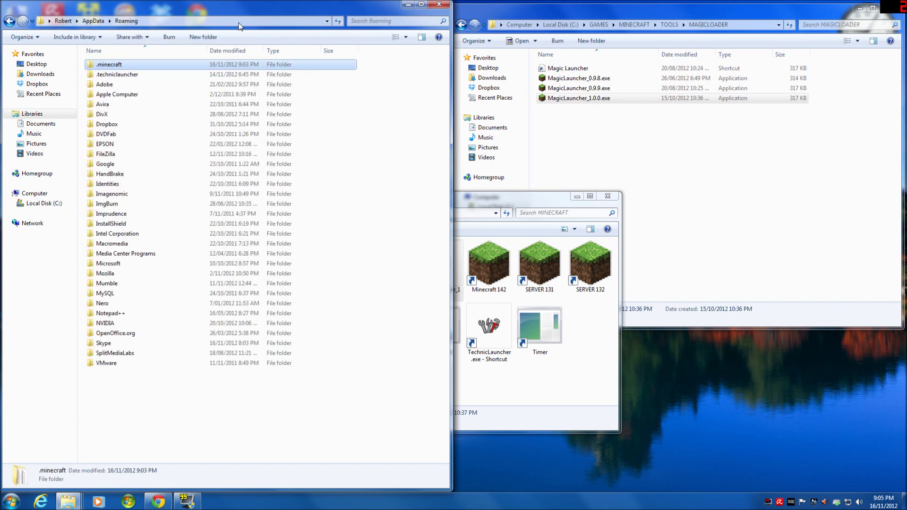
double_click(117, 66)
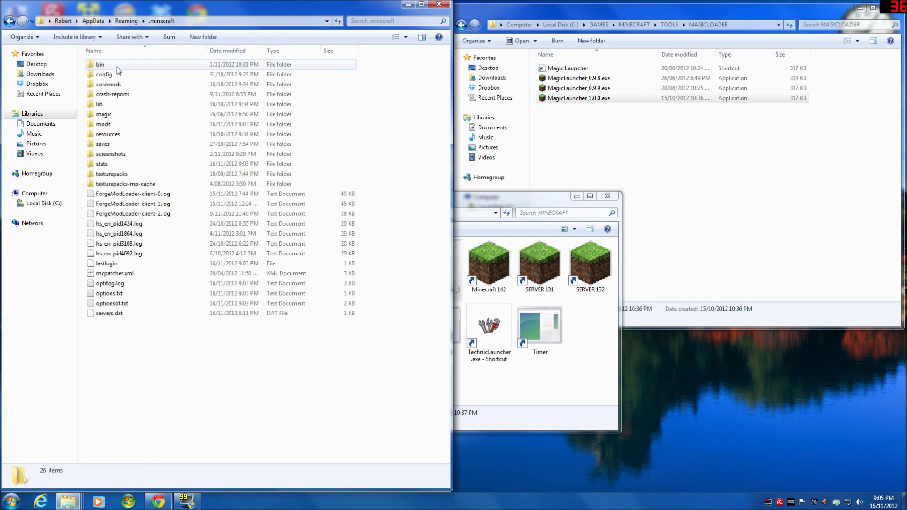
double_click(112, 65)
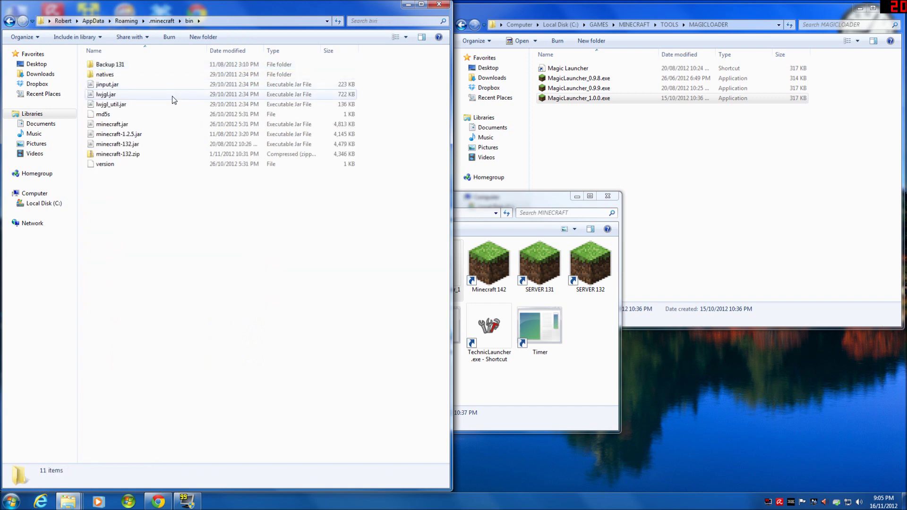
Duplicate minecraft.jar within the .minecraft\bin folder.
left_click(122, 126)
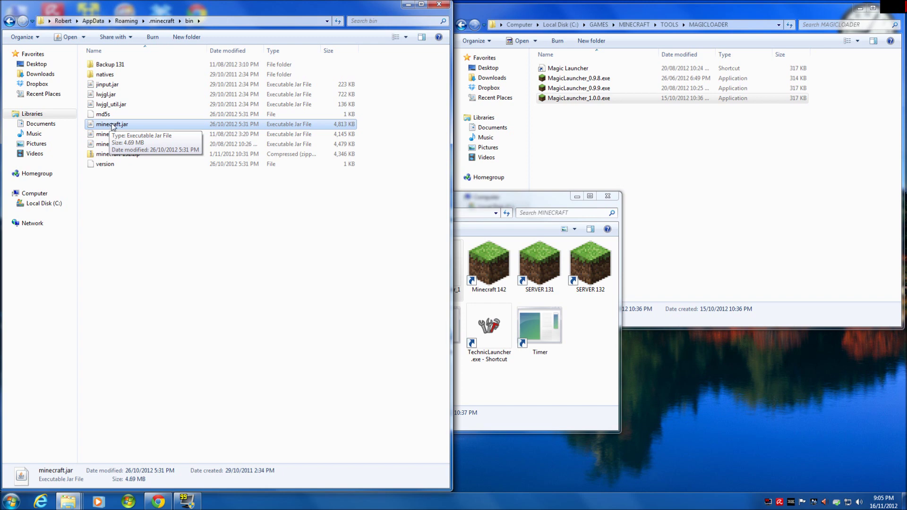
right_click(113, 126)
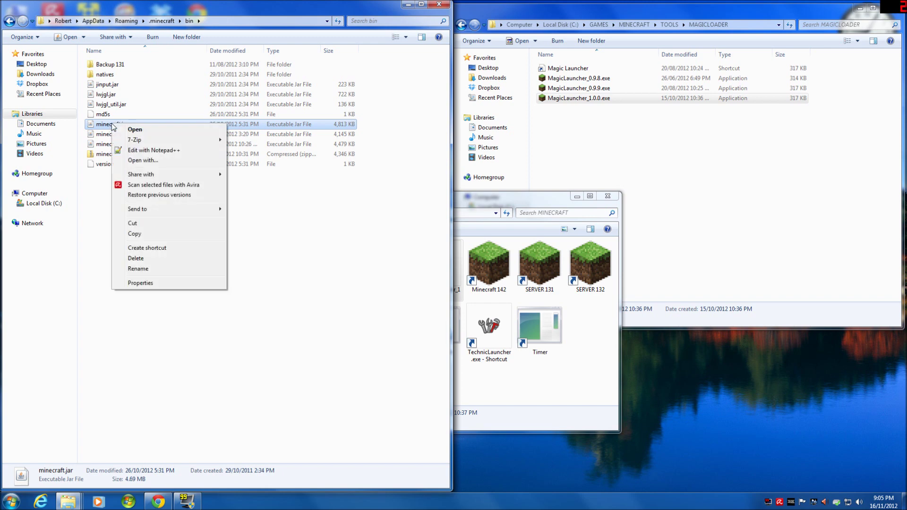
left_click(137, 234)
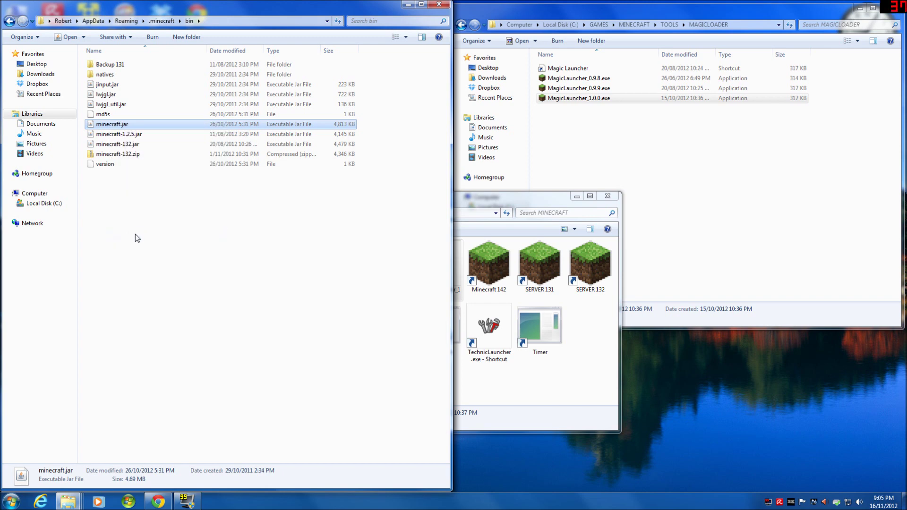
right_click(133, 225)
left_click(156, 291)
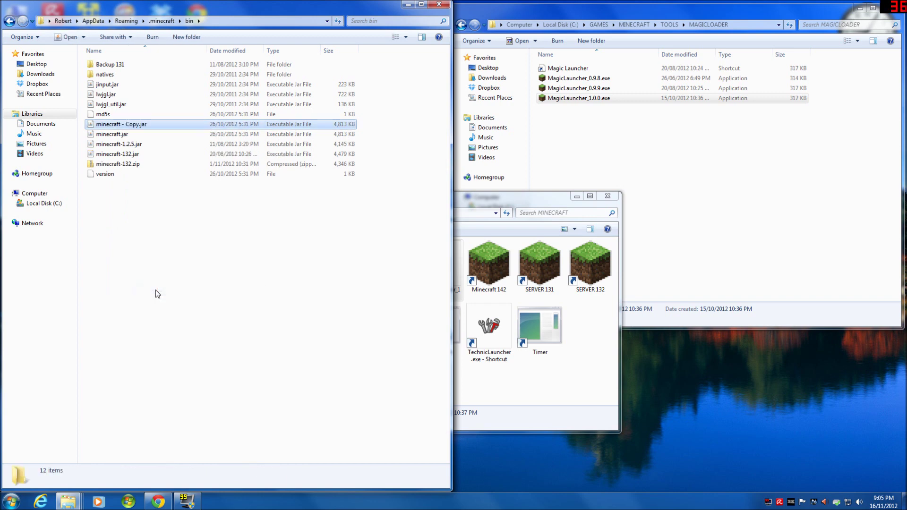
Rename the copied jar file as minecraft-1.4.2.jar.
left_click(126, 126)
key("End")
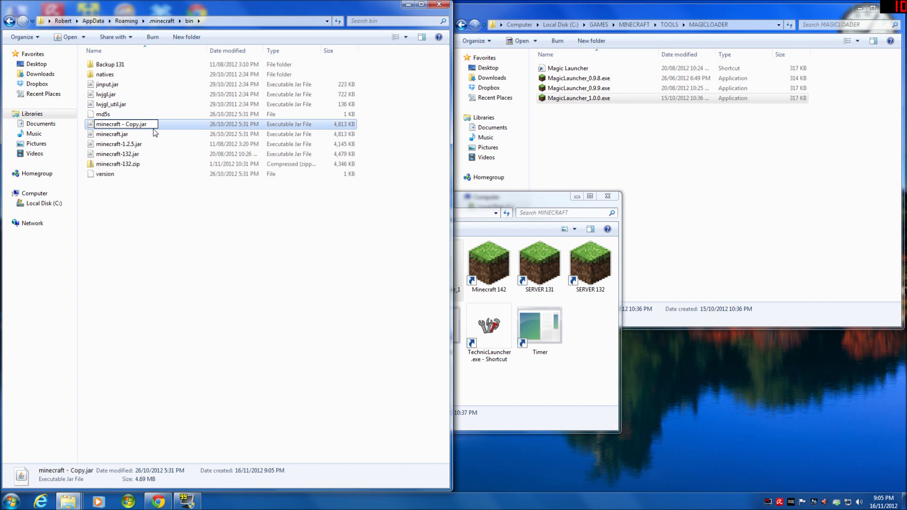
key("Delete")
key("Delete")
key("Delete")
key("Delete")
type("1")
key("BackSpace")
key("BackSpace")
type("-1.4.2")
key("Return")
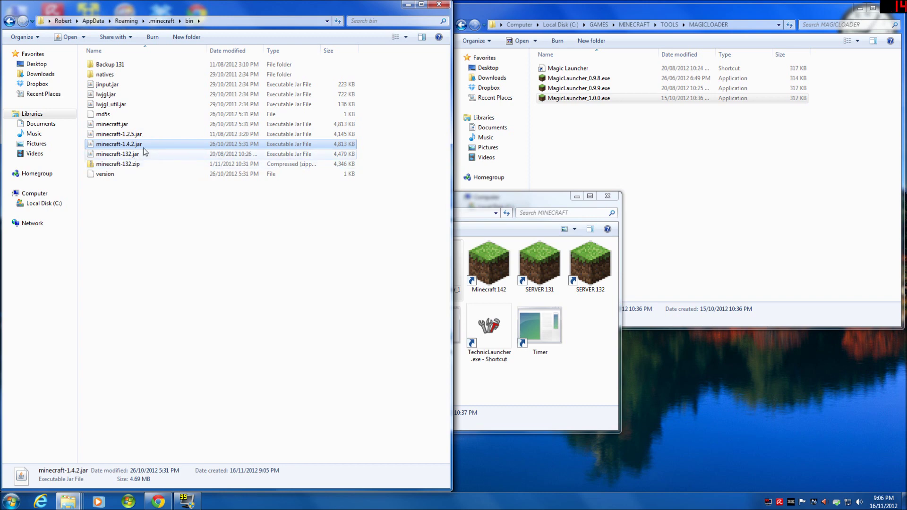
Run the Minecraft 142 shortcut from the MINECRAFT window, allow the unverified publisher, and log in with the remembered account.
left_click(122, 127)
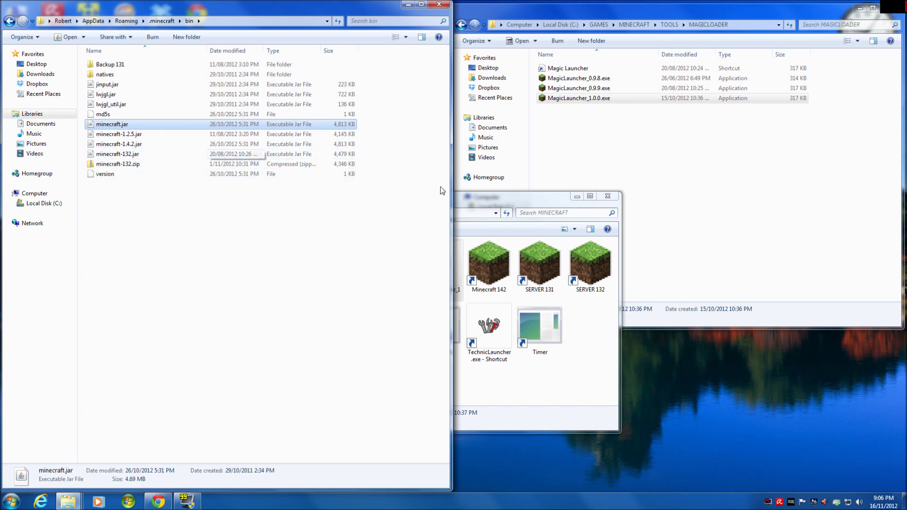
left_click(480, 198)
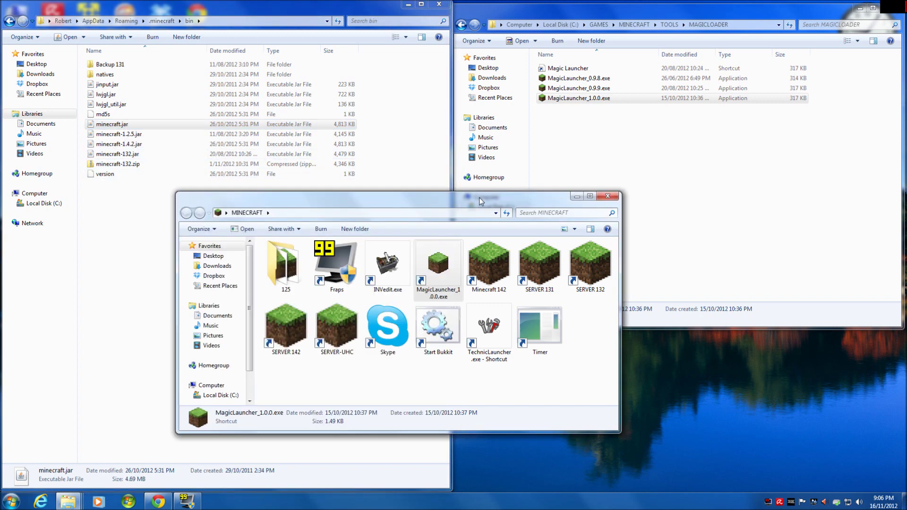
double_click(489, 264)
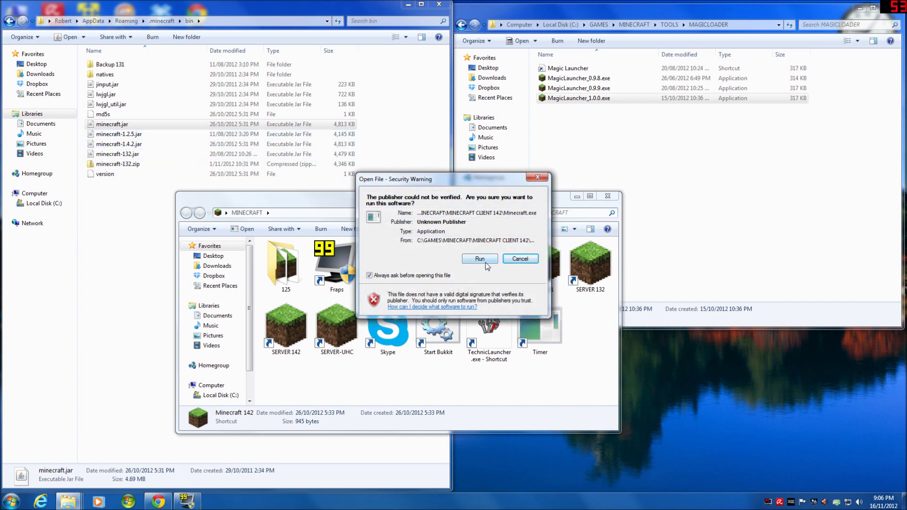
left_click(483, 261)
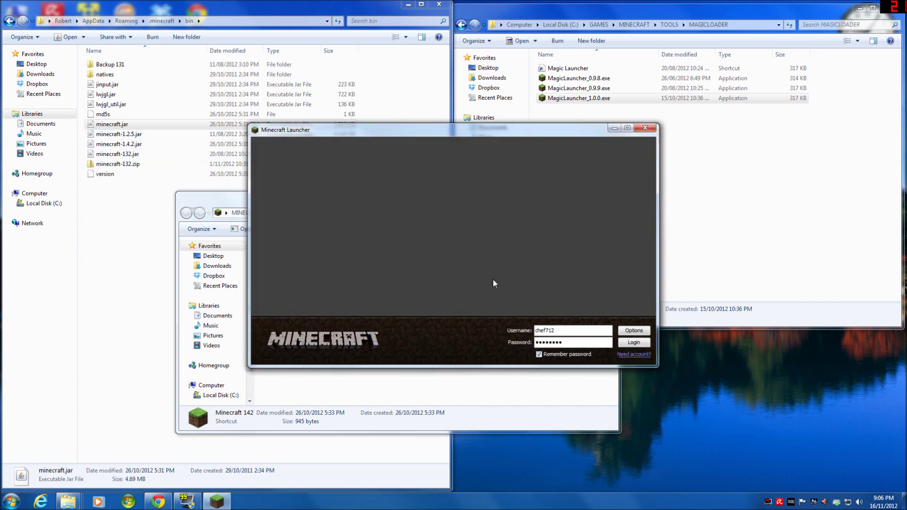
left_click(636, 342)
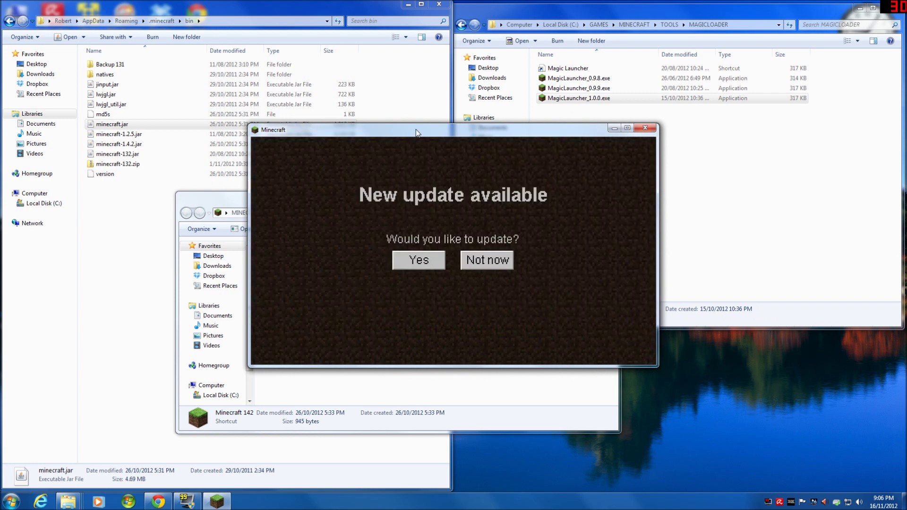
Accept the Minecraft update so that minecraft.jar is updated, and quit the game once its title screen has loaded.
left_click_drag(416, 130, 404, 148)
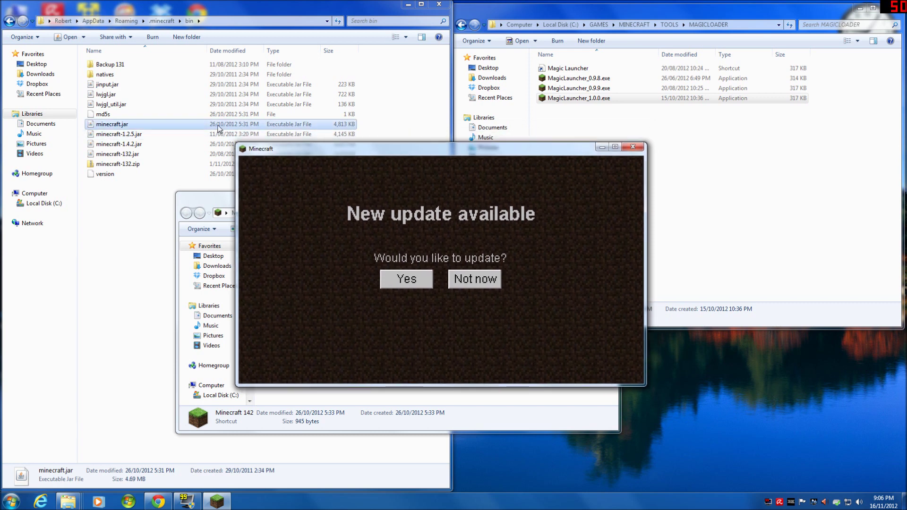
left_click(410, 280)
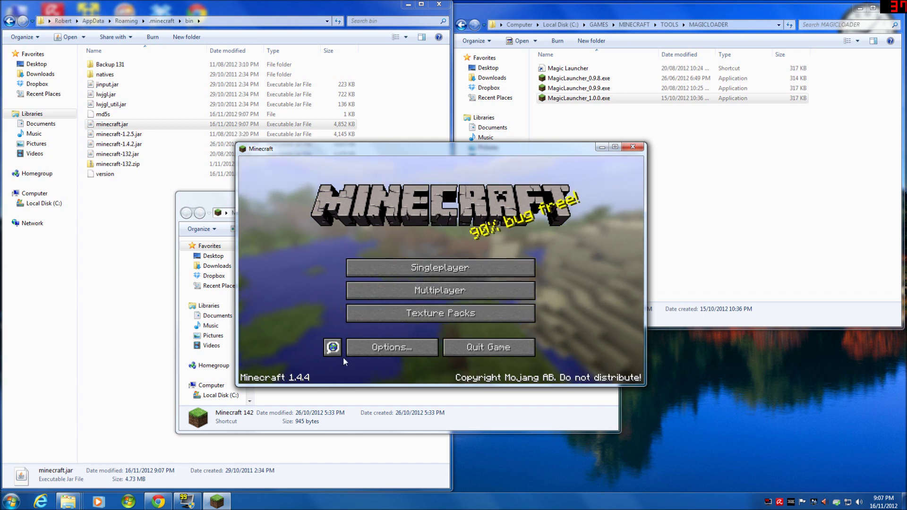
left_click(492, 349)
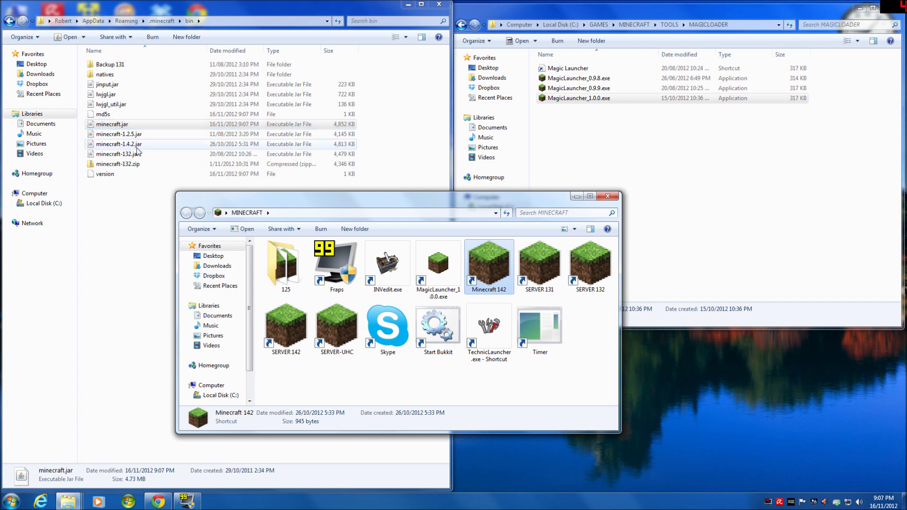
Run the MagicLauncher_1.0.0.exe shortcut and deactivate OptiFine_1.4.2_HD_U_A7.zip in the setup of the Default configuration.
double_click(443, 266)
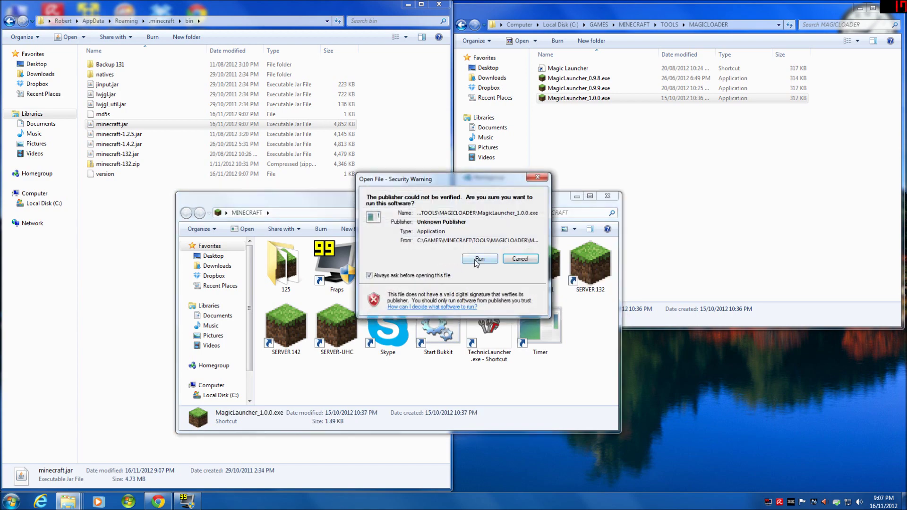
left_click(478, 260)
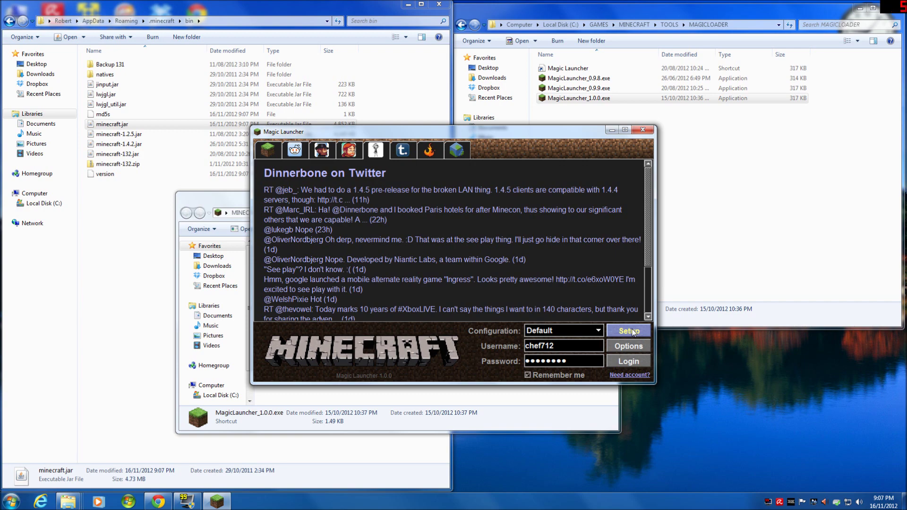
left_click(633, 331)
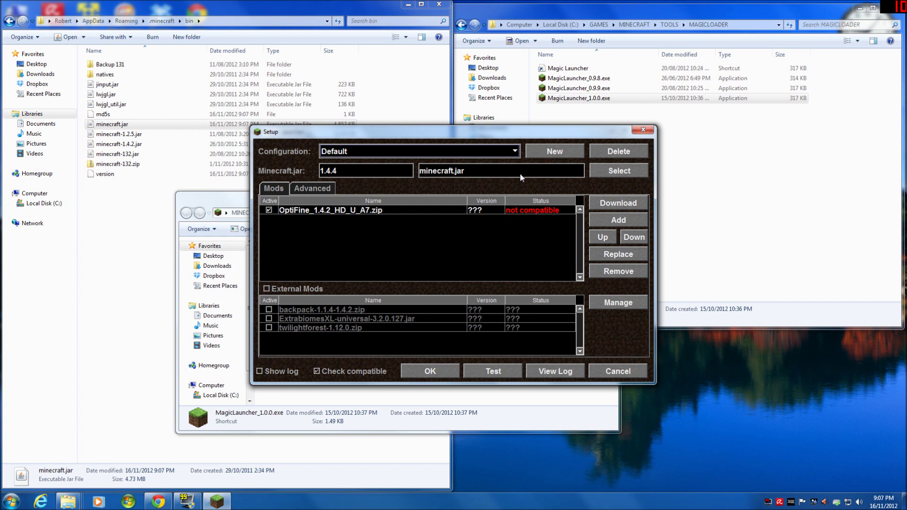
left_click(269, 210)
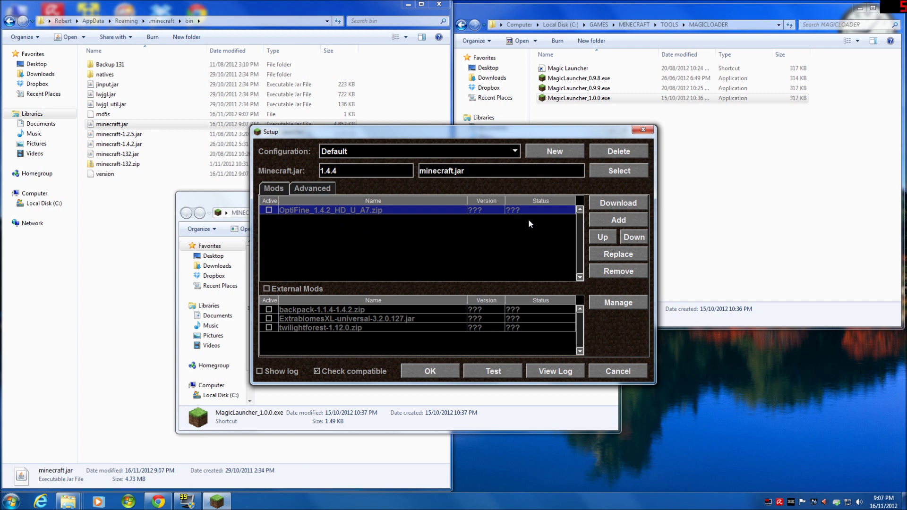
Create a new Magic Launcher configuration named 1.4.2, copied from Default.
left_click(551, 152)
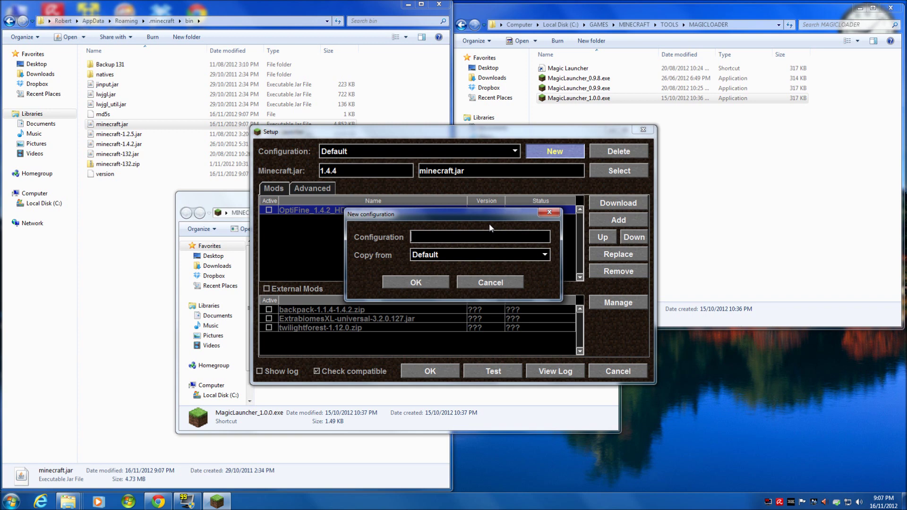
type("1.4.2")
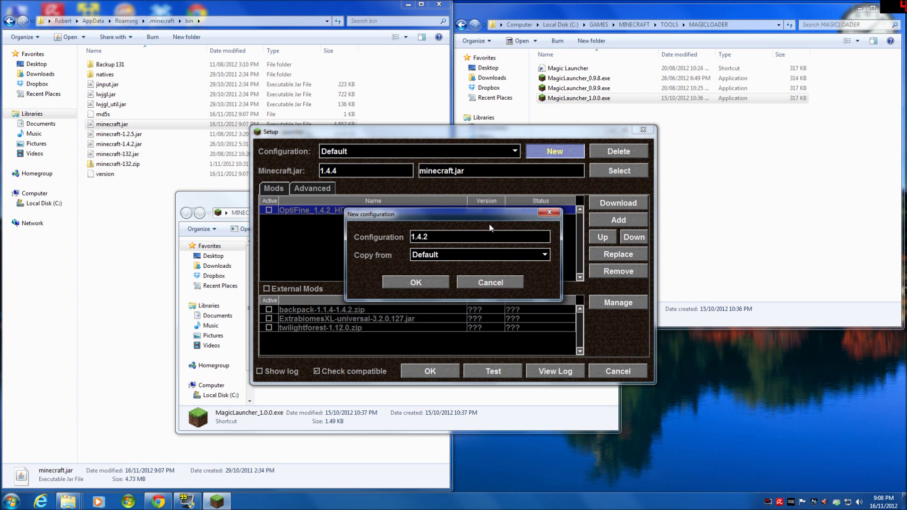
left_click(417, 283)
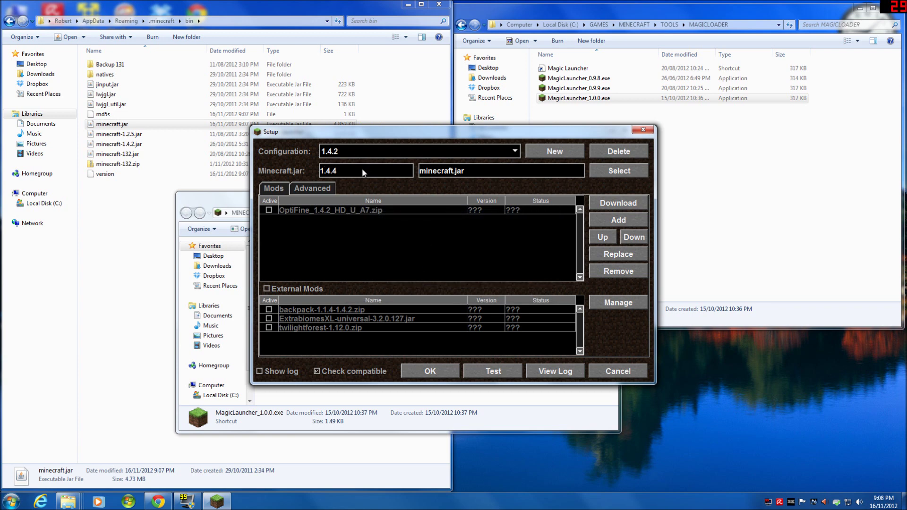
Assign minecraft-1.4.2.jar to the 1.4.2 configuration, activate OptiFine_1.4.2_HD_U_A7.zip, and save the setup.
left_click(620, 171)
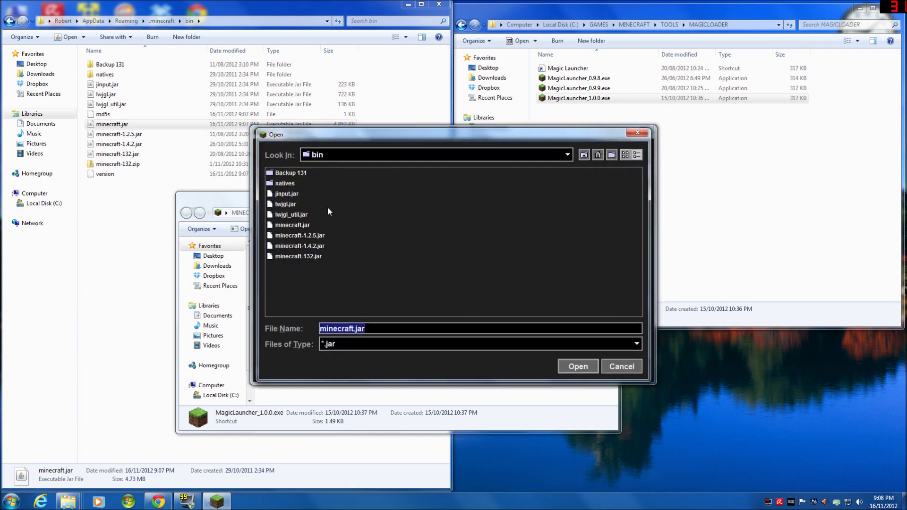
left_click(314, 246)
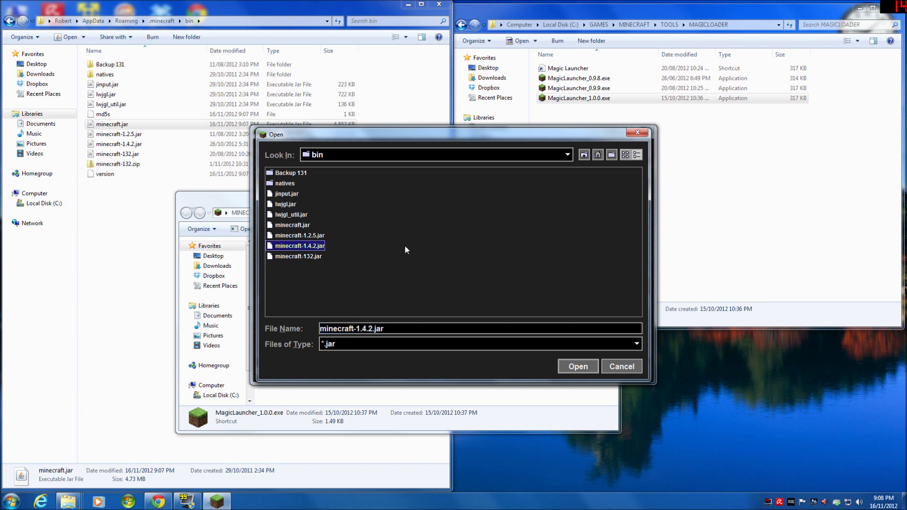
left_click(576, 366)
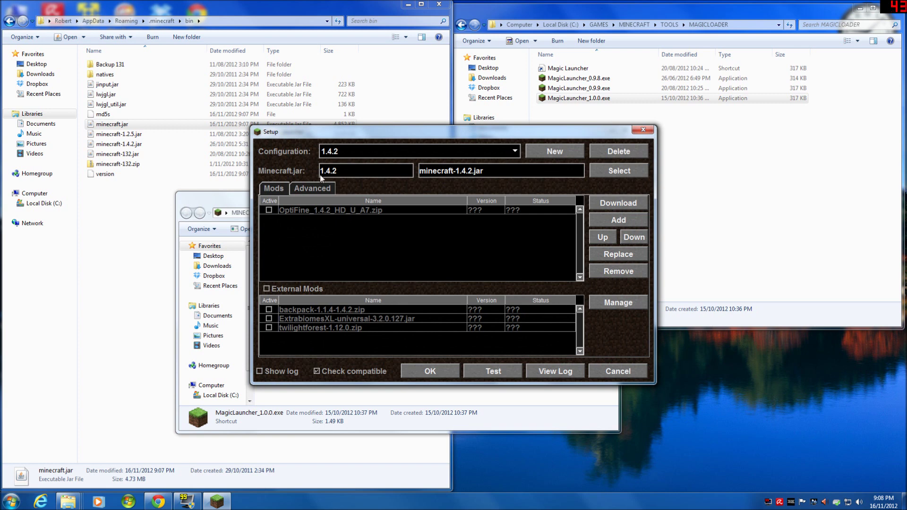
left_click(269, 210)
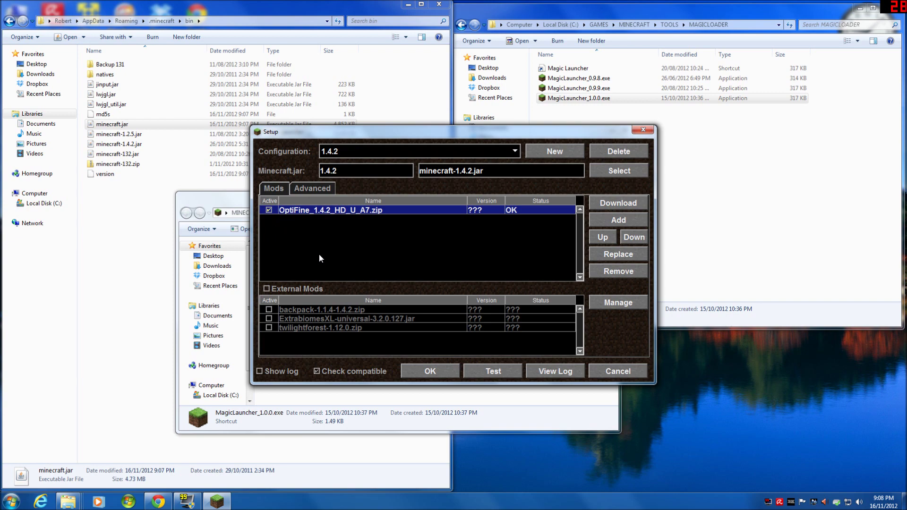
left_click(430, 372)
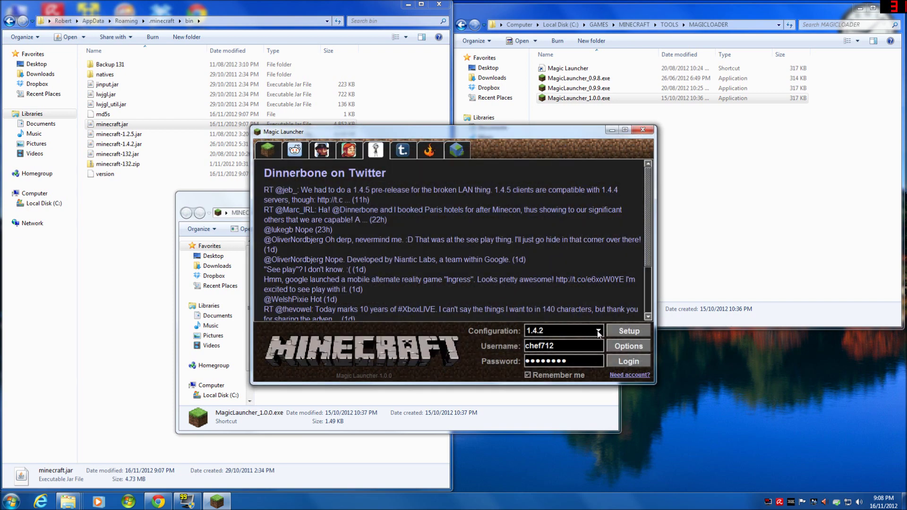
Log in with the 1.4.2 configuration to check the Minecraft version it starts, and quit the game.
left_click(589, 331)
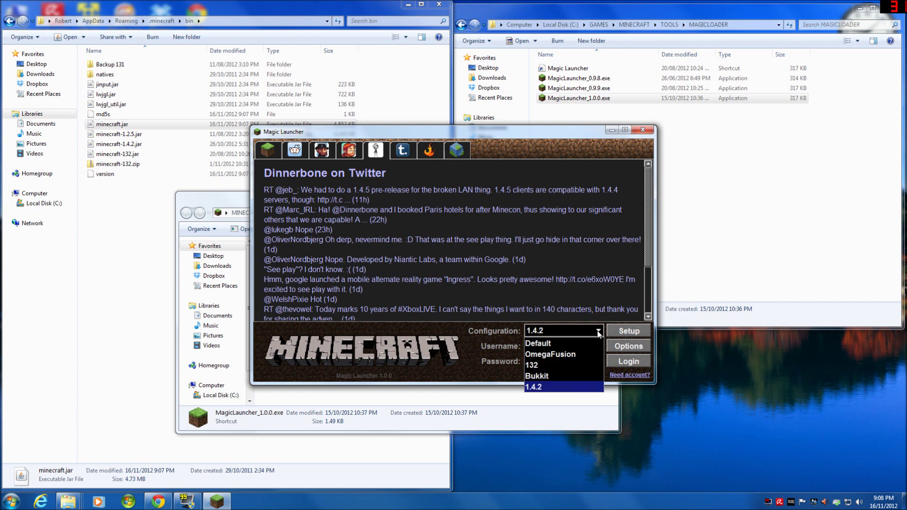
left_click(564, 388)
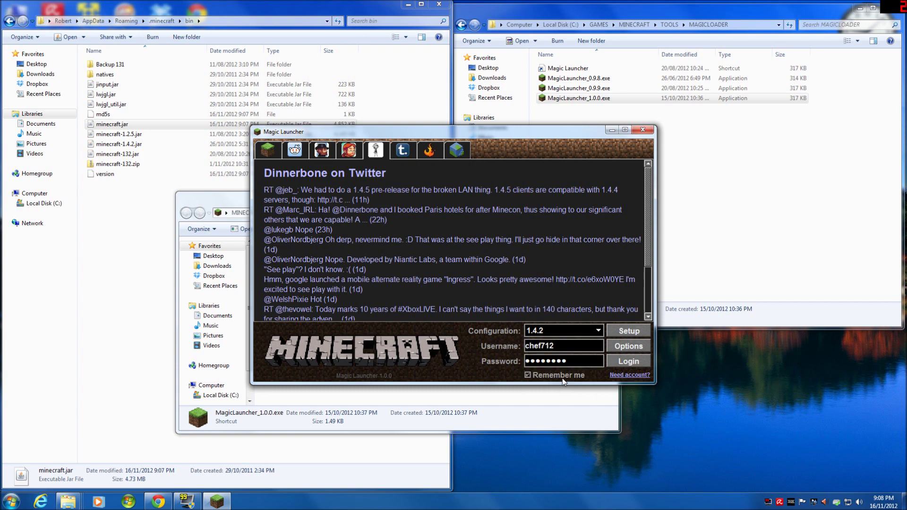
left_click(628, 361)
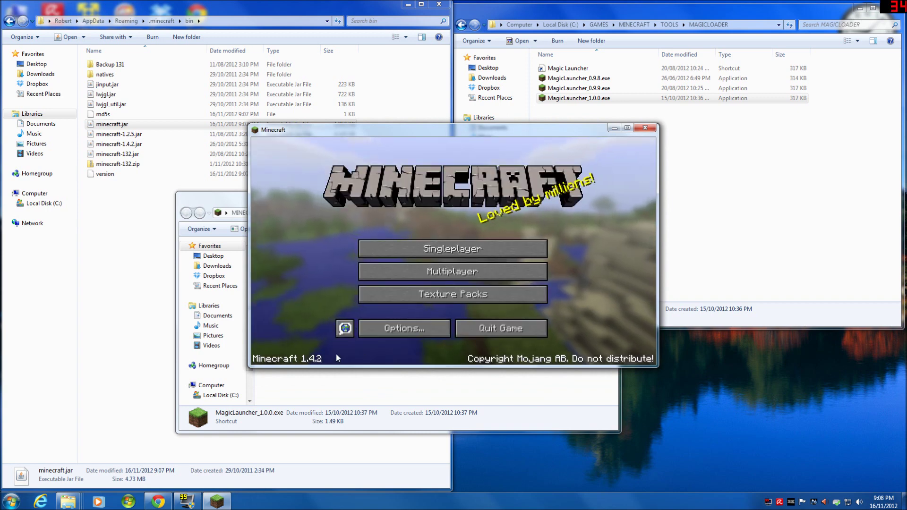
left_click(475, 332)
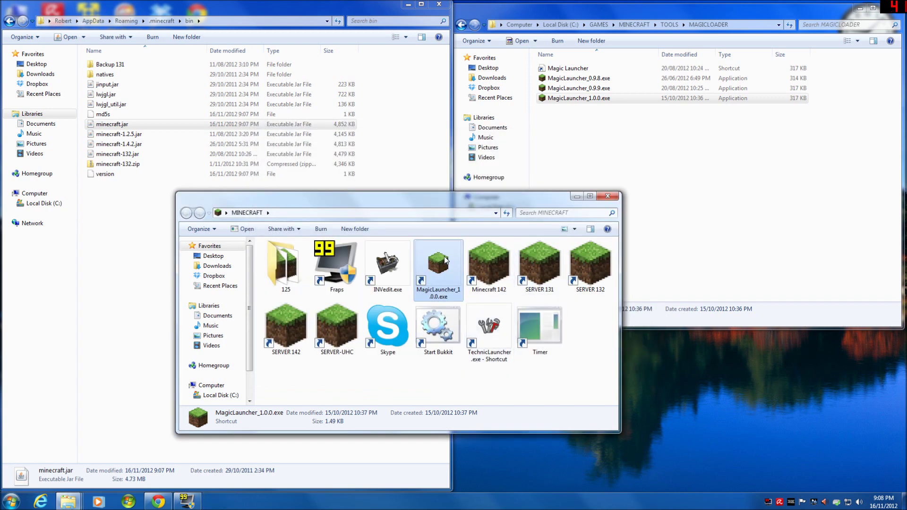
Restart Magic Launcher, log in with the Default configuration to check the Minecraft version it starts, and quit the game.
double_click(444, 256)
left_click(479, 258)
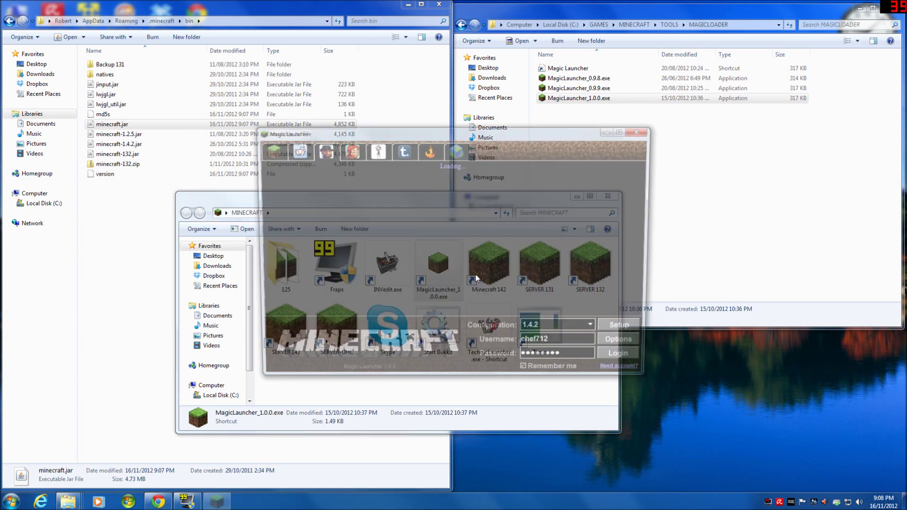
left_click(598, 331)
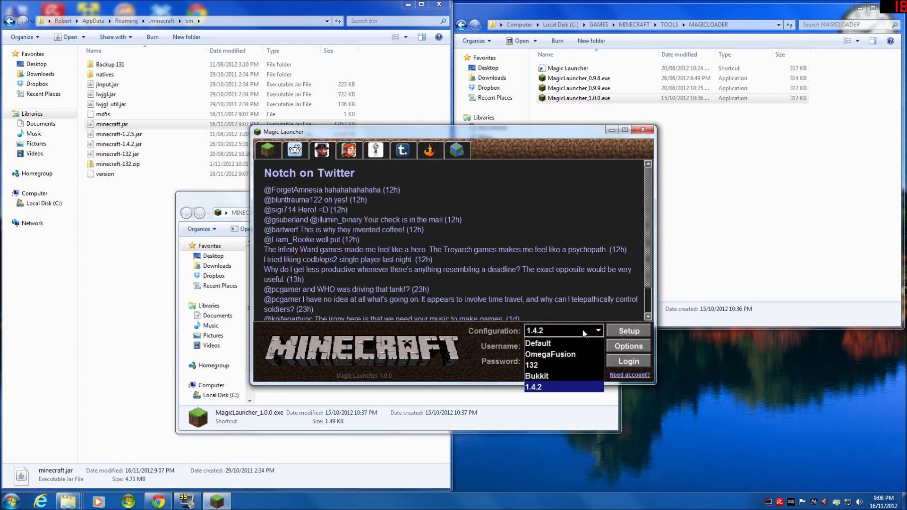
left_click(558, 345)
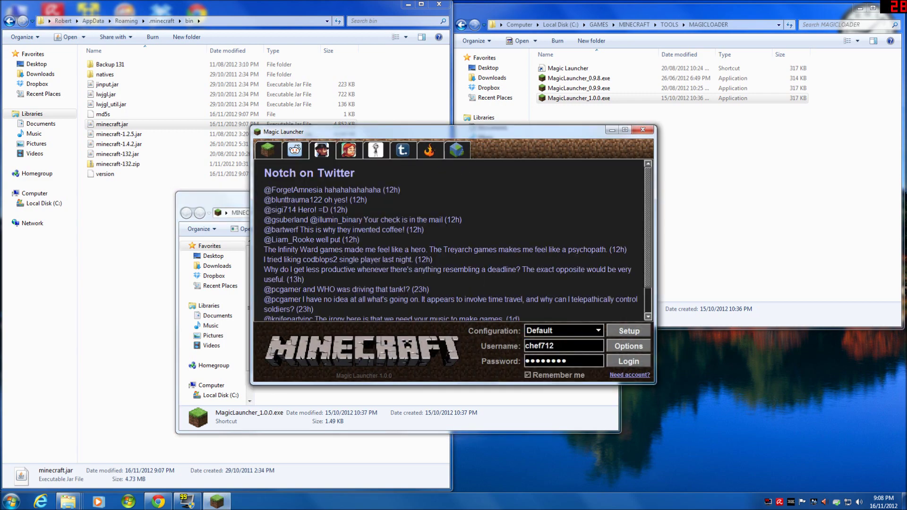
left_click(628, 362)
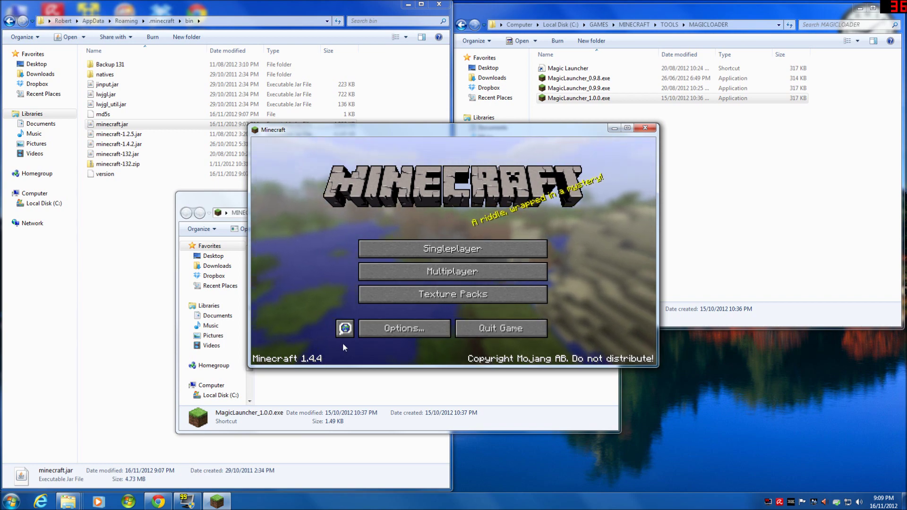
left_click(487, 330)
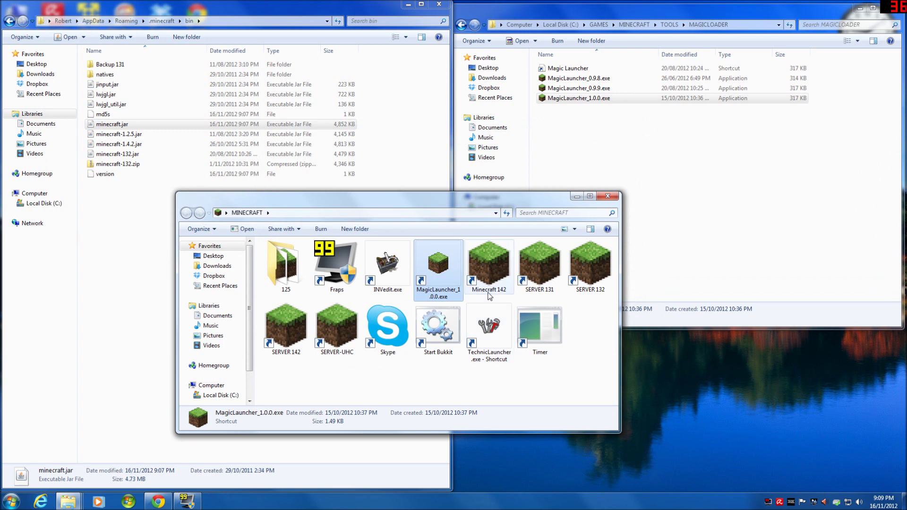